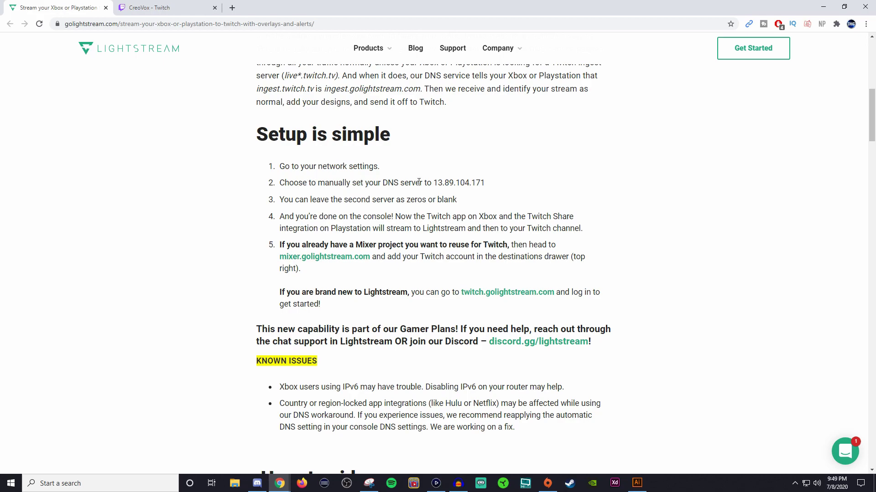
Highlight the DNS server address 13.89.104.171 in the setup instructions and open twitch.golightstream.com in a new tab
{"action": "left_click_drag", "start_coordinate": [434, 181], "coordinate": [546, 196]}
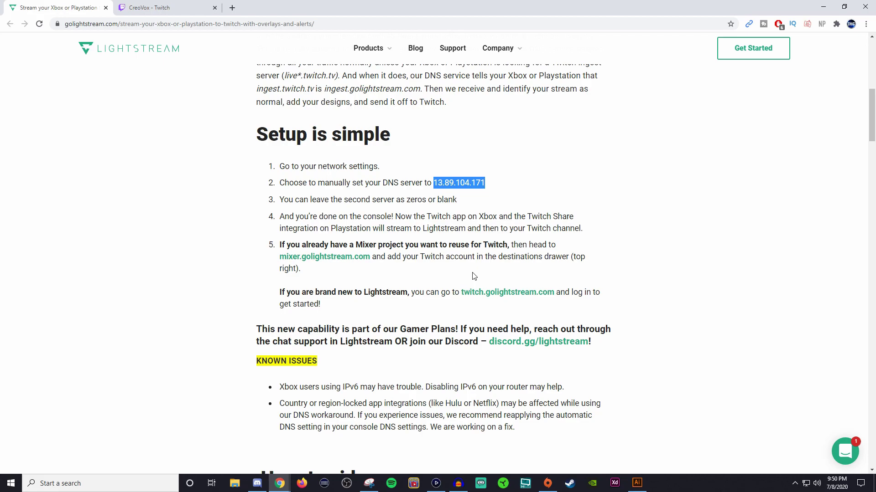
{"action": "middle_click", "coordinate": [481, 297]}
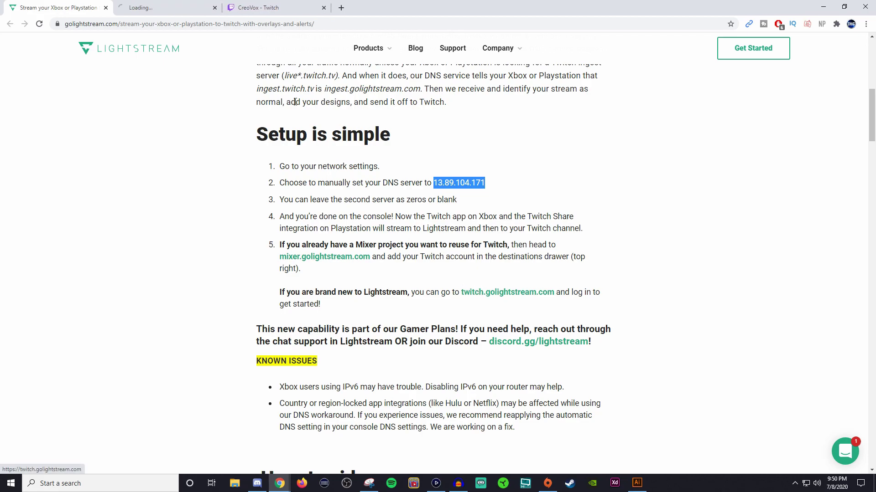
{"action": "left_click", "coordinate": [160, 9]}
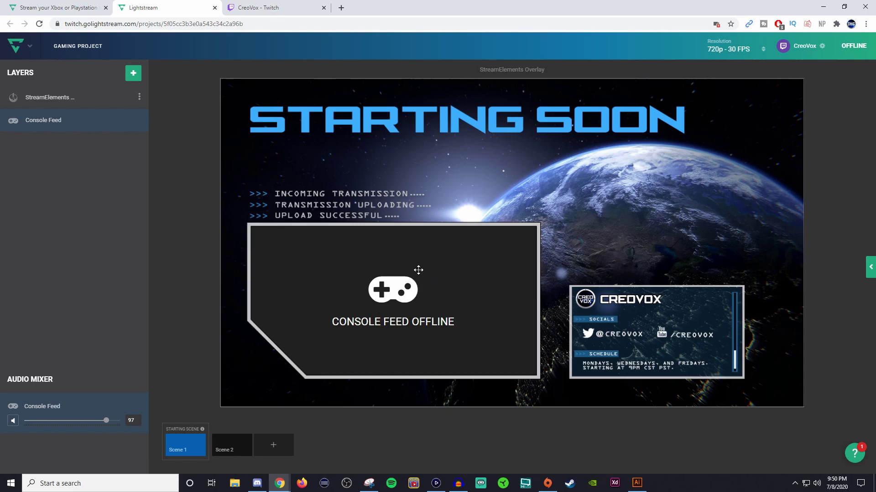
Check the project's available stream resolutions, close them unchanged, and check the connected Twitch destination
{"action": "left_click", "coordinate": [735, 53]}
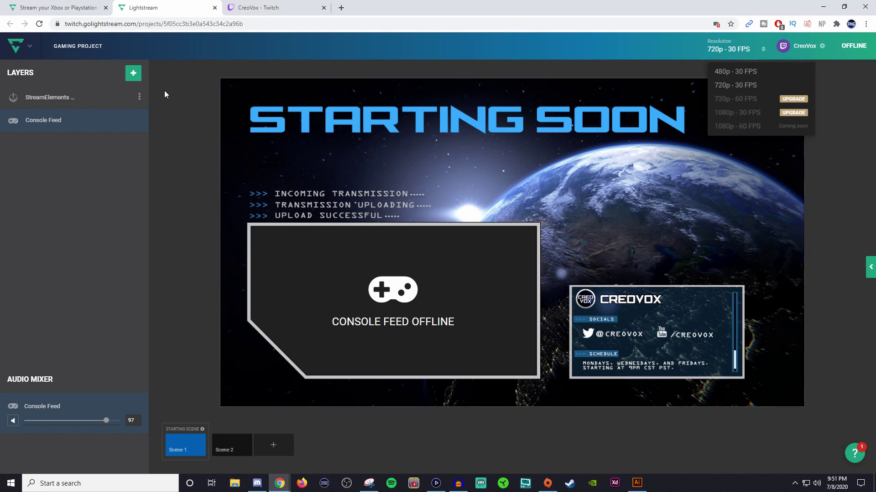
{"action": "left_click", "coordinate": [190, 130]}
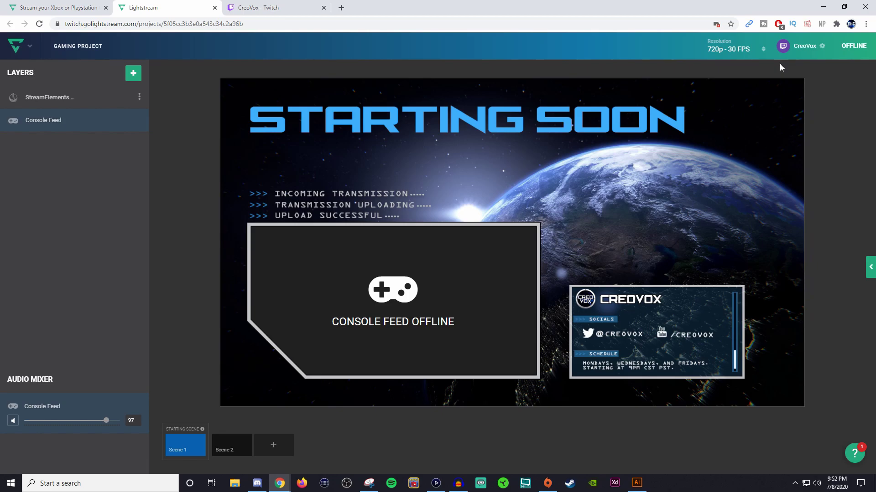
{"action": "left_click", "coordinate": [803, 57]}
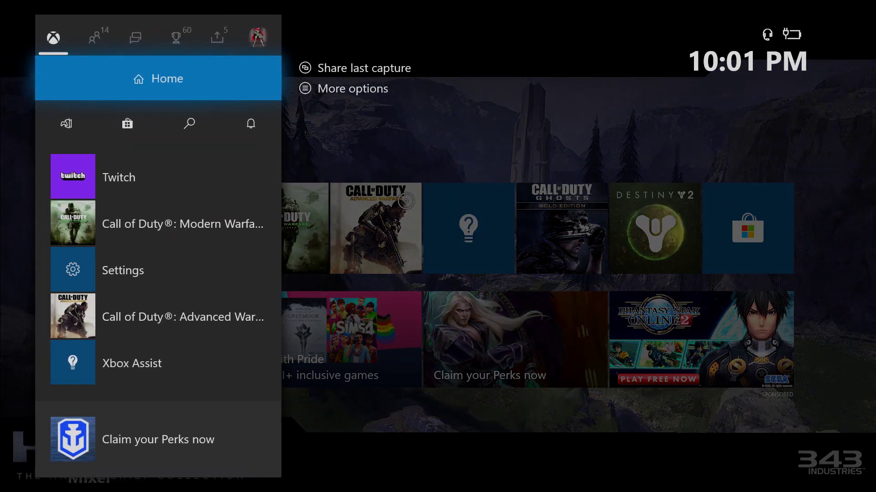
On the Xbox console, open the system settings and go to the general Network settings
{"action": "key", "text": "Right"}
{"action": "key", "text": "Right"}
{"action": "key", "text": "Right"}
{"action": "key", "text": "Right"}
{"action": "key", "text": "Right"}
{"action": "key", "text": "Down"}
{"action": "key", "text": "Down"}
{"action": "key", "text": "Down"}
{"action": "key", "text": "Return"}
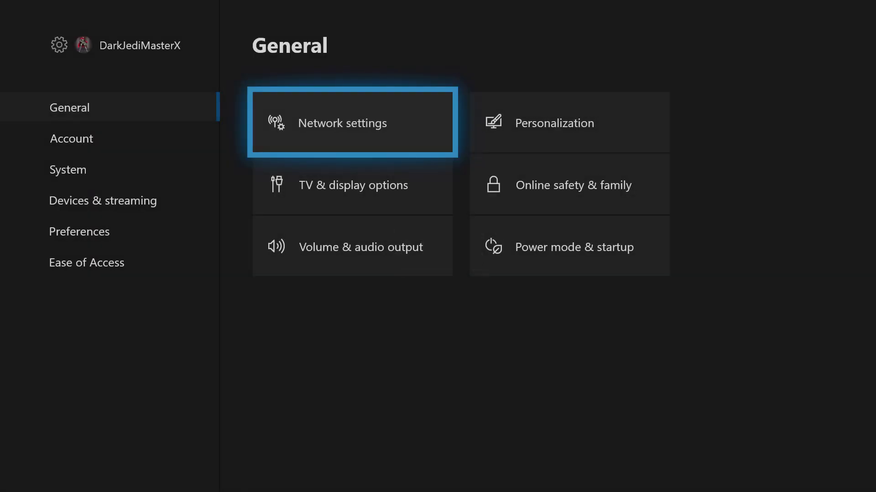
{"action": "key", "text": "Return"}
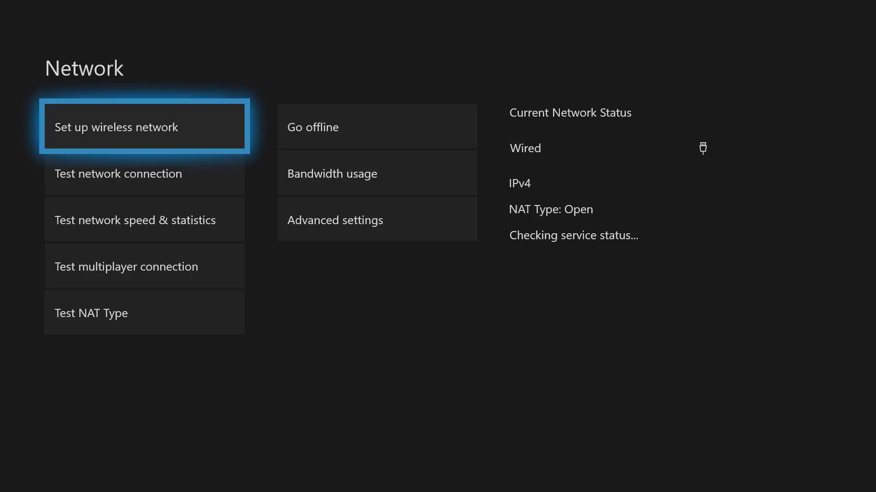
Open the DNS settings within the console's advanced network settings
{"action": "key", "text": "Right"}
{"action": "key", "text": "Down"}
{"action": "key", "text": "Down"}
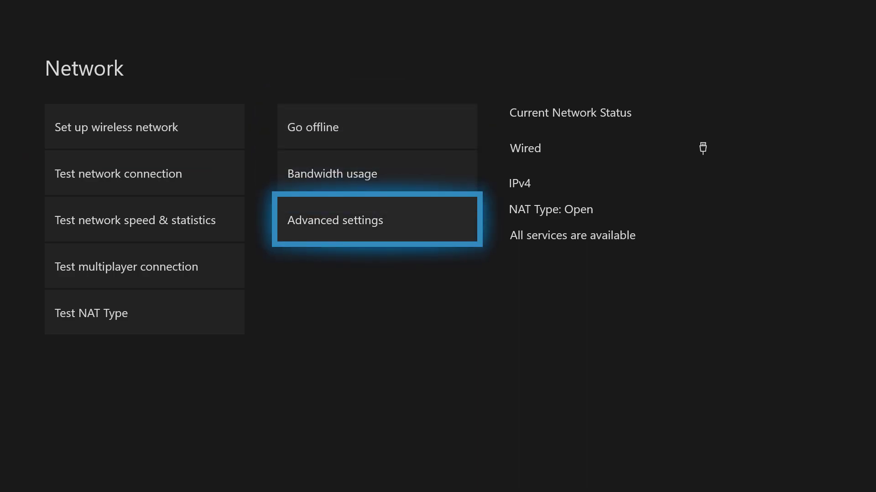
{"action": "key", "text": "Return"}
{"action": "key", "text": "Down"}
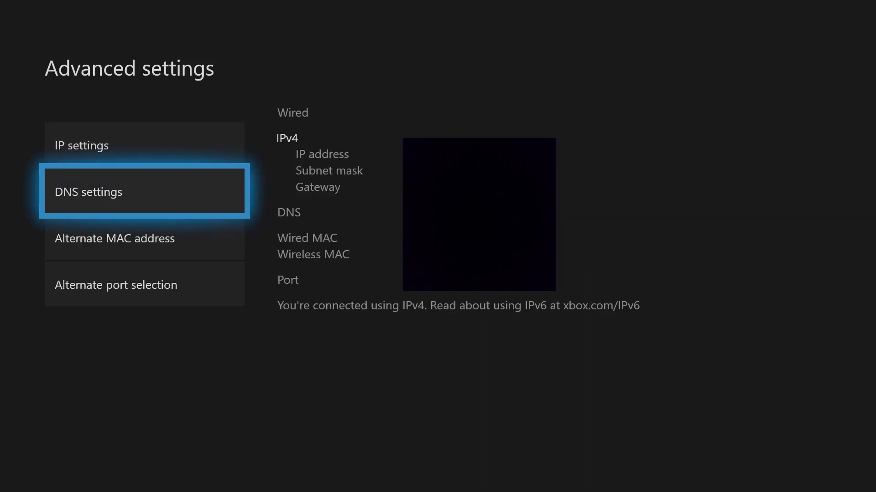
{"action": "key", "text": "Return"}
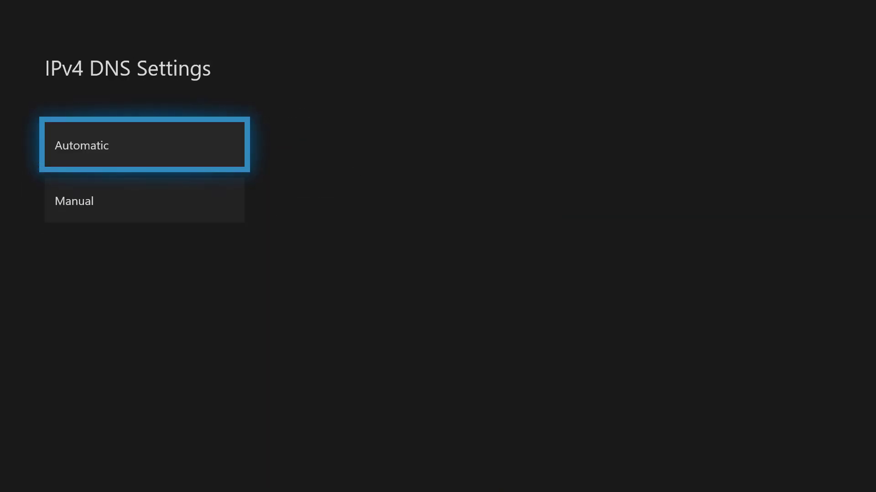
Set IPv4 DNS to Manual with primary 13.89.104.171 and secondary 0.0.0.0, and complete the connection check
{"action": "key", "text": "Down"}
{"action": "key", "text": "Return"}
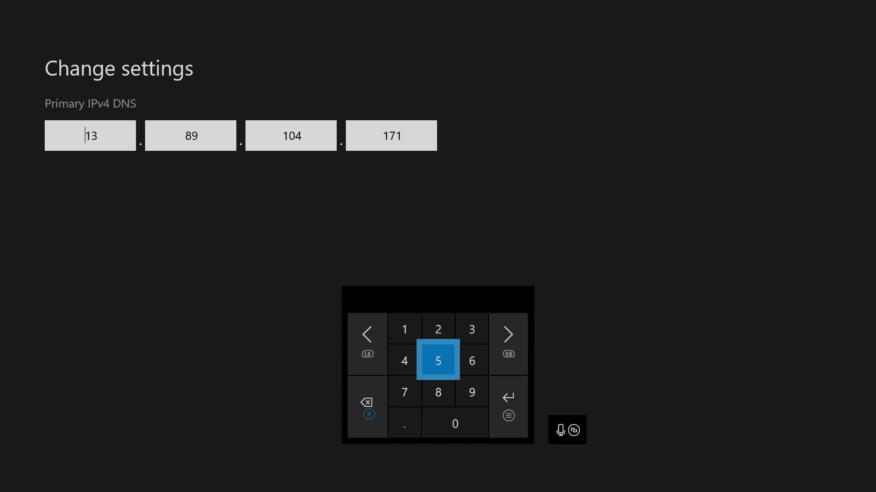
{"action": "key", "text": "Return"}
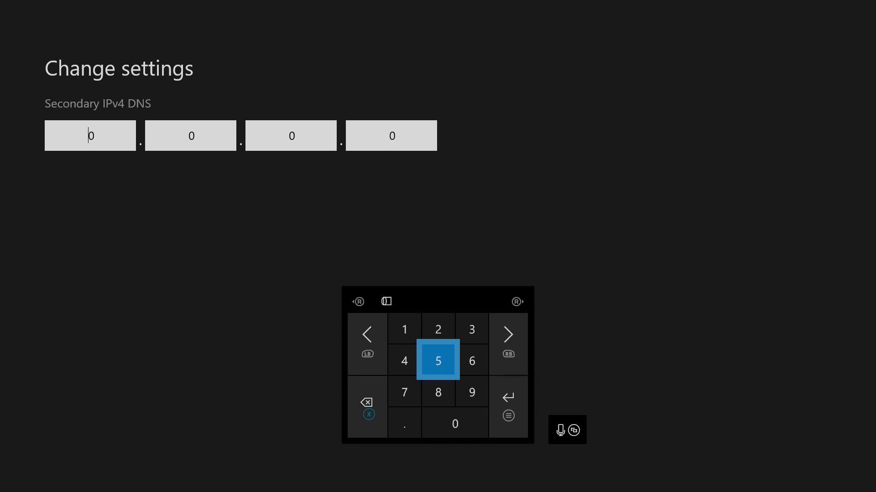
{"action": "key", "text": "Return"}
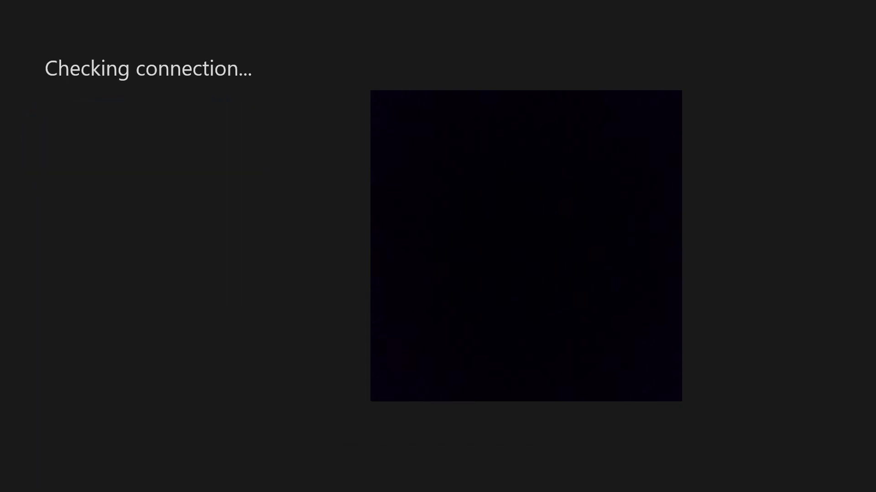
{"action": "key", "text": "Escape"}
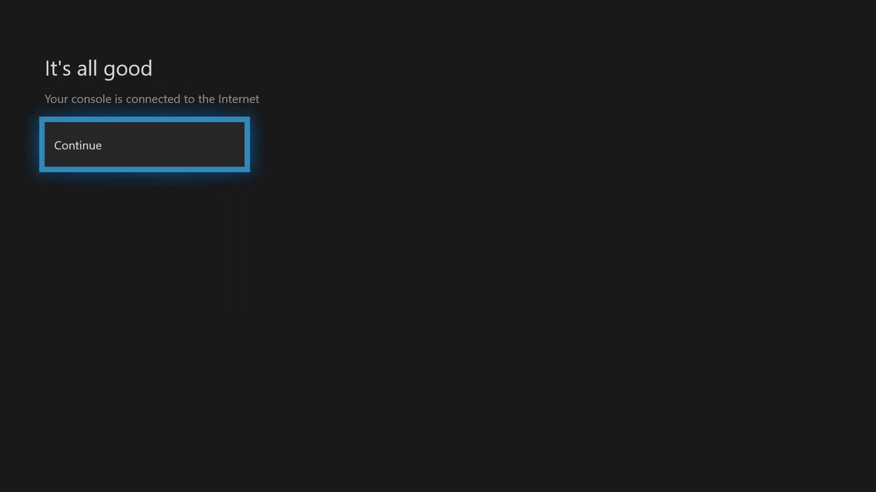
{"action": "key", "text": "Return"}
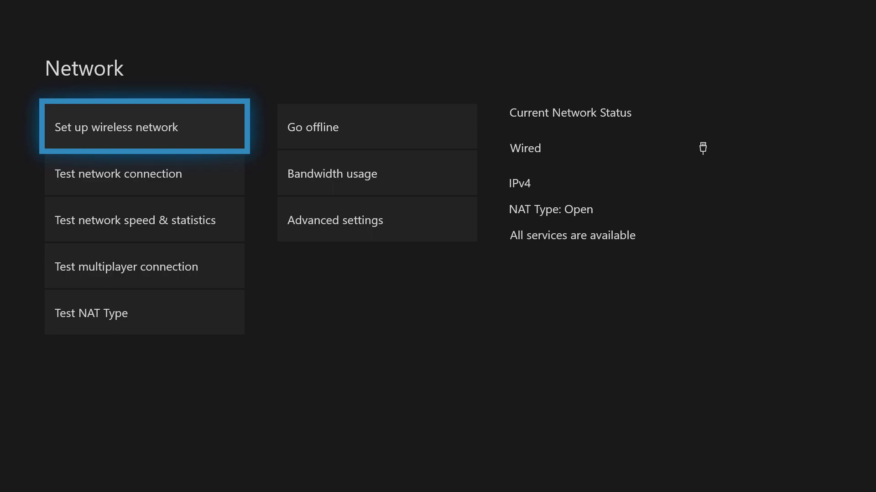
Leave the network settings and switch to the Call of Duty: Modern Warfare game
{"action": "key", "text": "Escape"}
{"action": "key", "text": "super"}
{"action": "key", "text": "Down"}
{"action": "key", "text": "Down"}
{"action": "key", "text": "Down"}
{"action": "key", "text": "Down"}
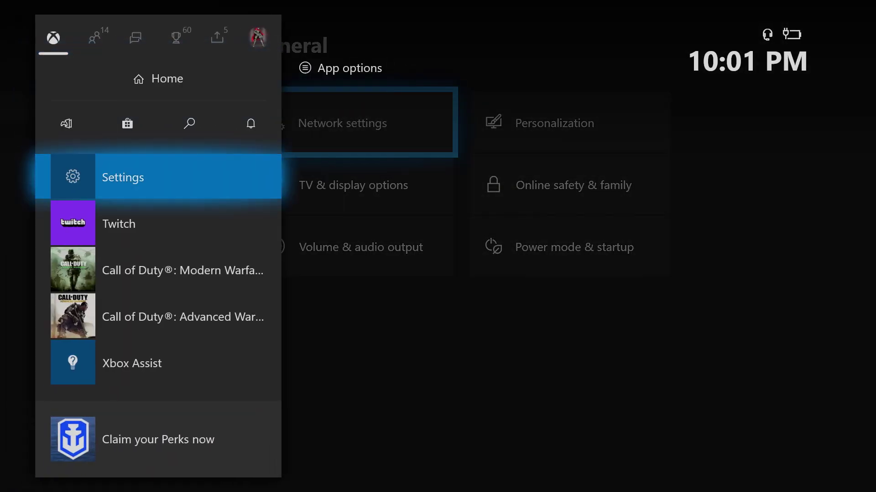
{"action": "key", "text": "Return"}
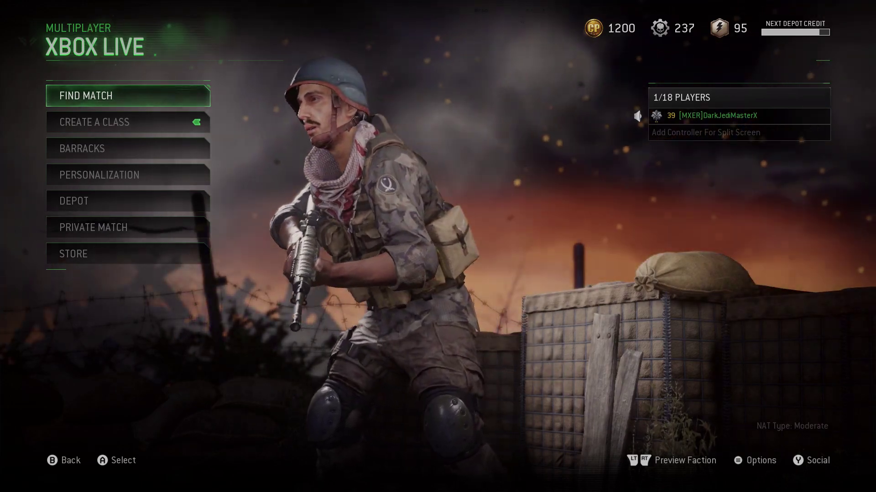
Switch from the game to the Twitch app on the console
{"action": "key", "text": "super"}
{"action": "key", "text": "Down"}
{"action": "key", "text": "Down"}
{"action": "key", "text": "Down"}
{"action": "key", "text": "Down"}
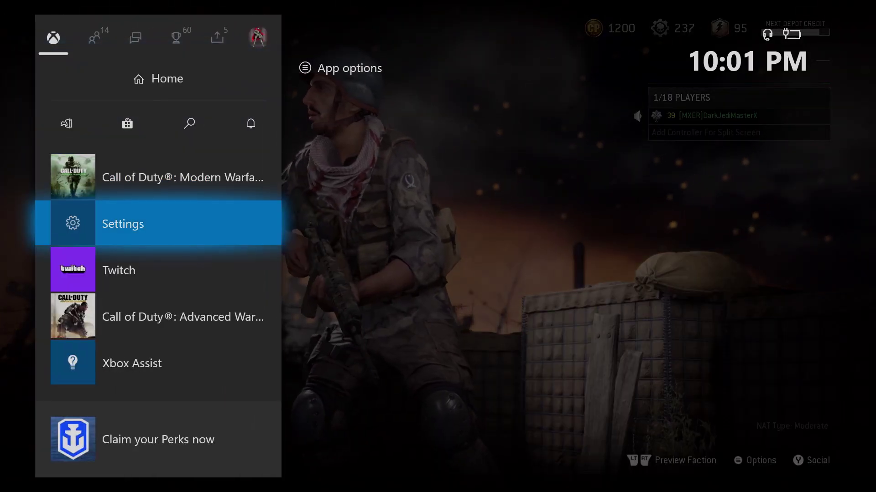
{"action": "key", "text": "Return"}
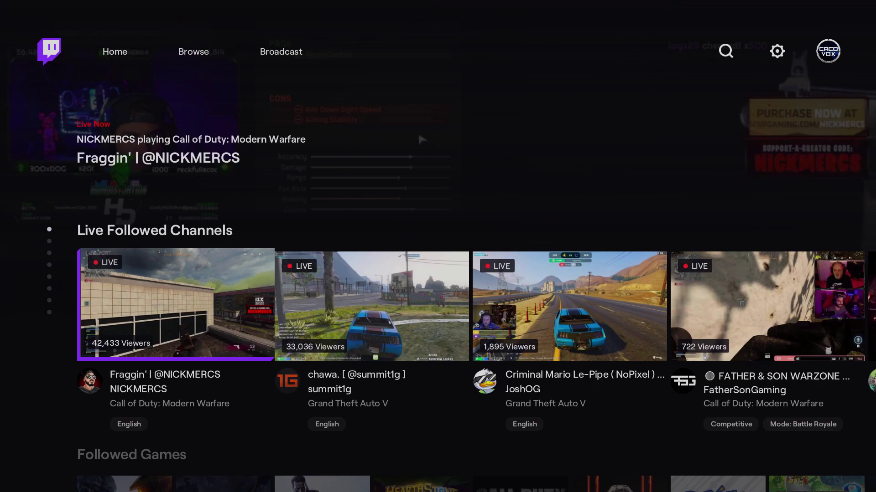
Open the Broadcast setup page in the Twitch app
{"action": "key", "text": "Right"}
{"action": "key", "text": "Up"}
{"action": "key", "text": "Right"}
{"action": "key", "text": "Right"}
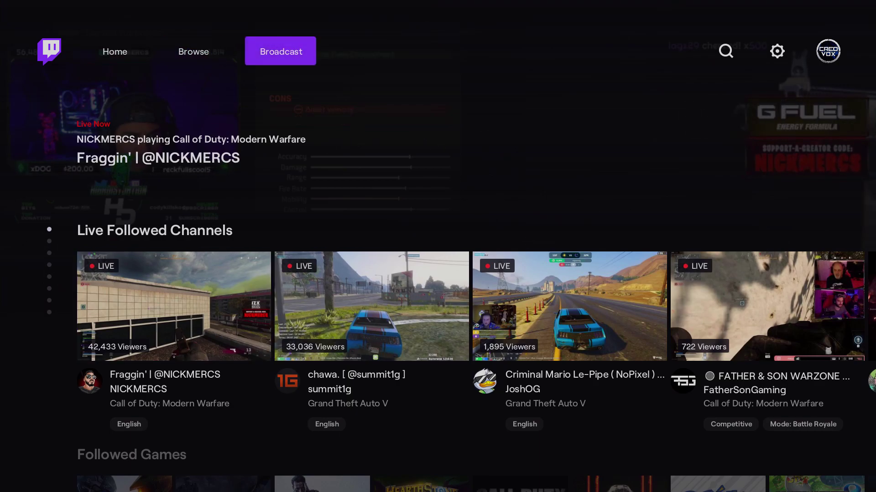
{"action": "key", "text": "Return"}
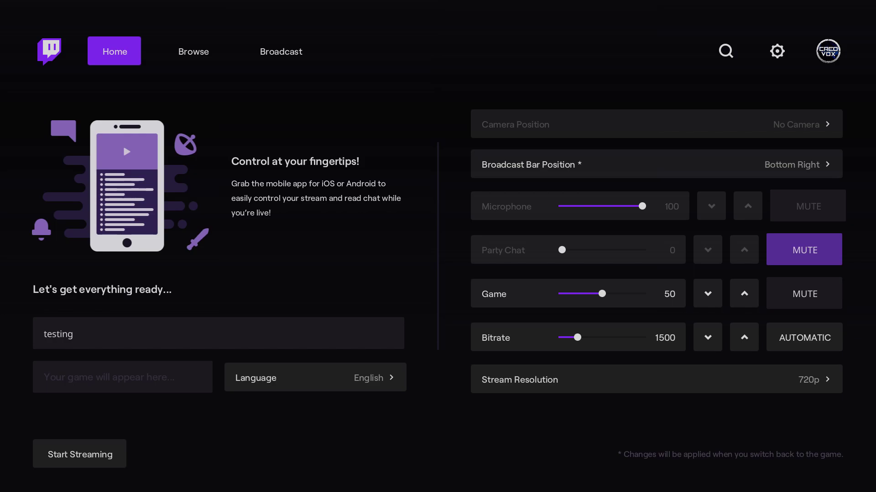
Start streaming the broadcast titled "testing" at 720p stream resolution
{"action": "key", "text": "Down"}
{"action": "key", "text": "Down"}
{"action": "key", "text": "Right"}
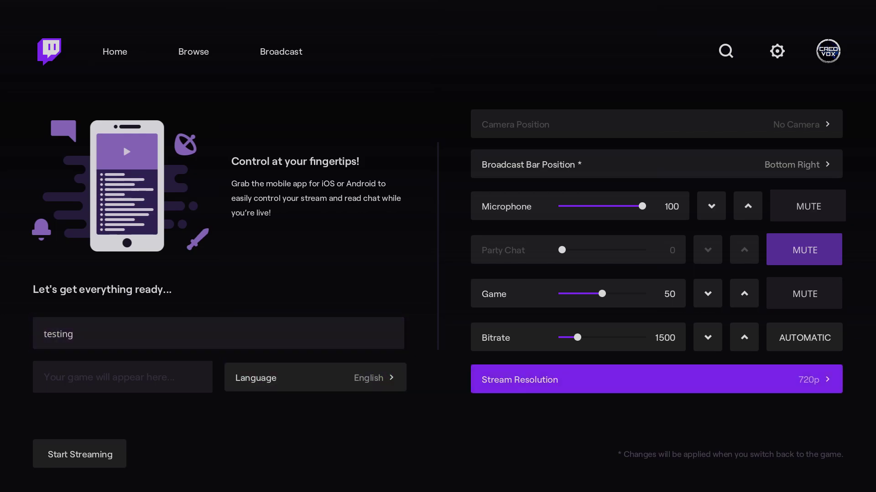
{"action": "key", "text": "Down"}
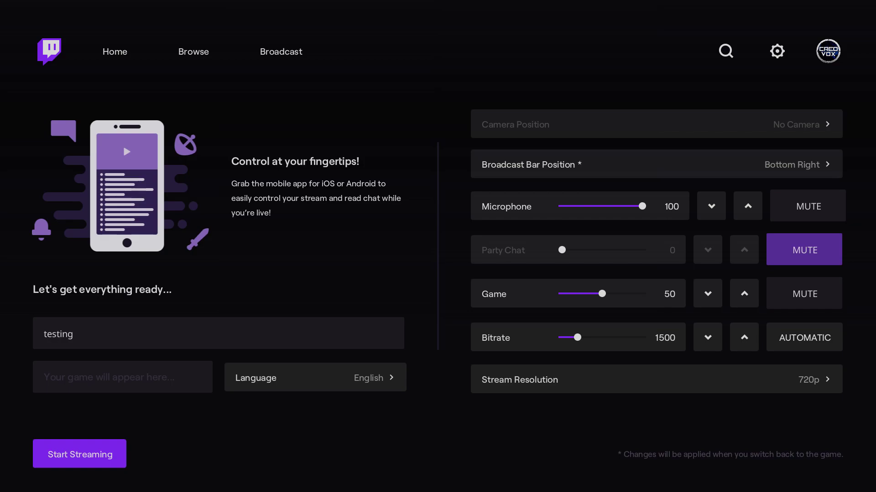
{"action": "key", "text": "Return"}
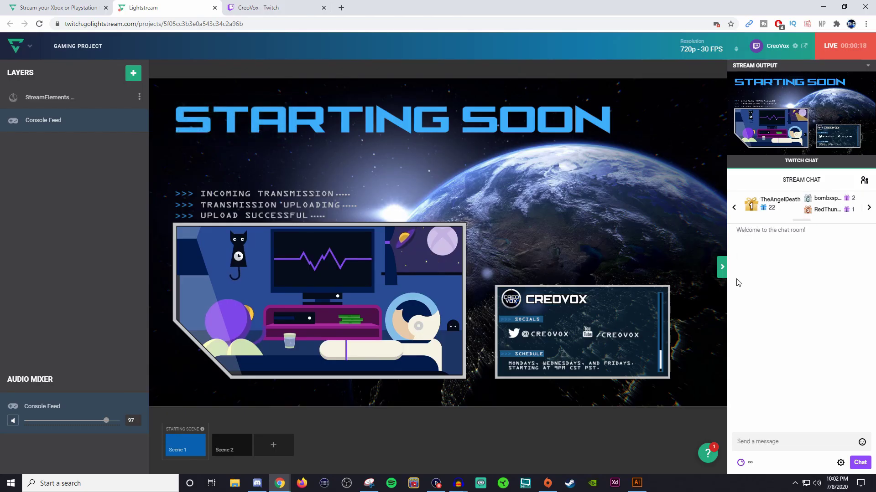
In Lightstream in the browser, collapse the side area holding the stream output and Twitch chat
{"action": "left_click", "coordinate": [722, 267]}
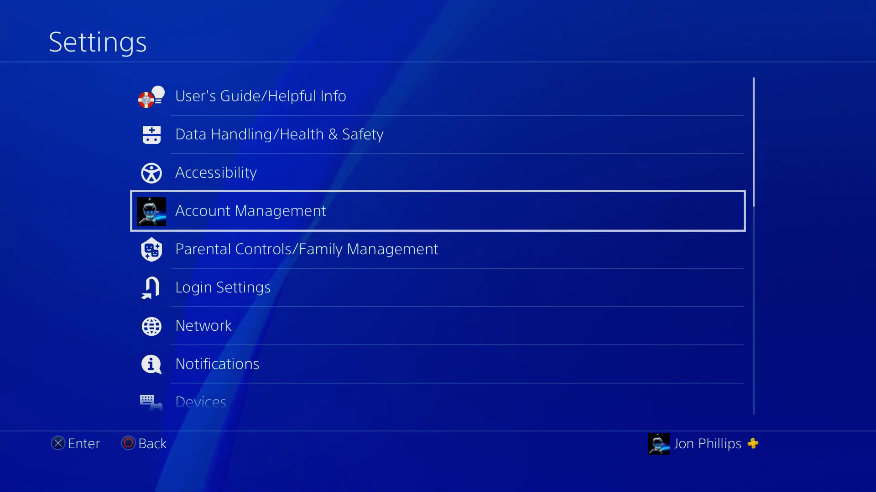
On the PlayStation console, open the Network section of the system settings
{"action": "key", "text": "Down"}
{"action": "key", "text": "Down"}
{"action": "key", "text": "Down"}
{"action": "key", "text": "Down"}
{"action": "key", "text": "Down"}
{"action": "key", "text": "Up"}
{"action": "key", "text": "Up"}
{"action": "key", "text": "Return"}
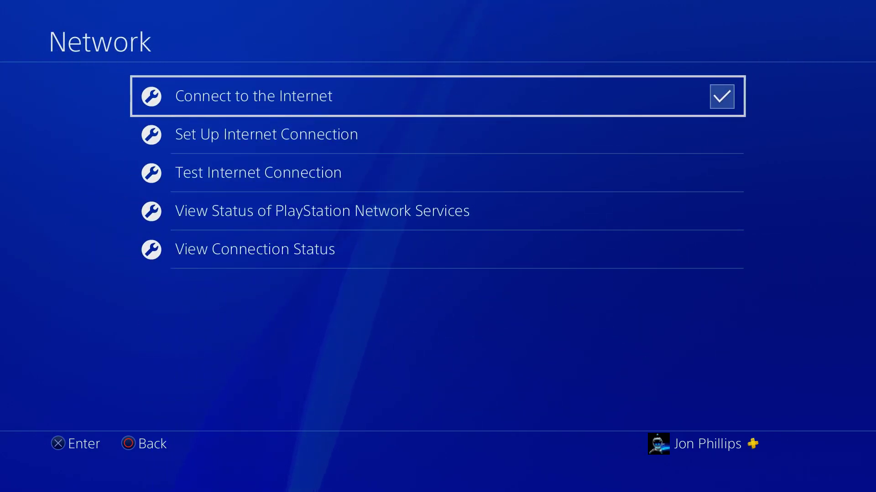
View the PlayStation's connection status details, including its IP address, subnet mask, gateway and DNS, and return to Network
{"action": "key", "text": "Down"}
{"action": "key", "text": "Down"}
{"action": "key", "text": "Down"}
{"action": "key", "text": "Down"}
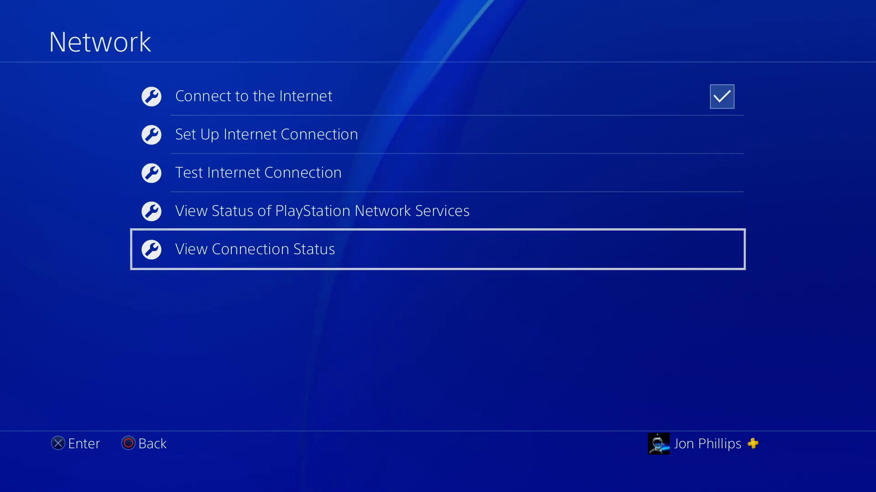
{"action": "key", "text": "Return"}
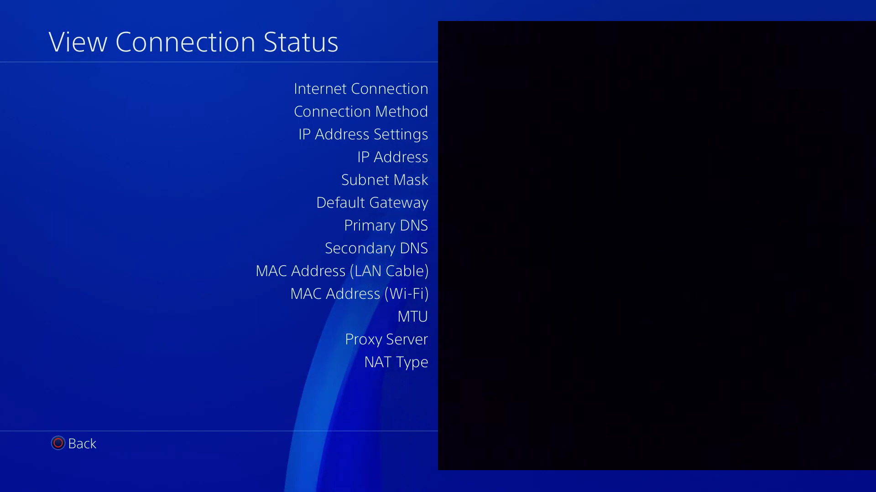
{"action": "key", "text": "Escape"}
Begin setting up the internet connection with the Custom method and proceed to the manual address settings
{"action": "key", "text": "Up"}
{"action": "key", "text": "Up"}
{"action": "key", "text": "Up"}
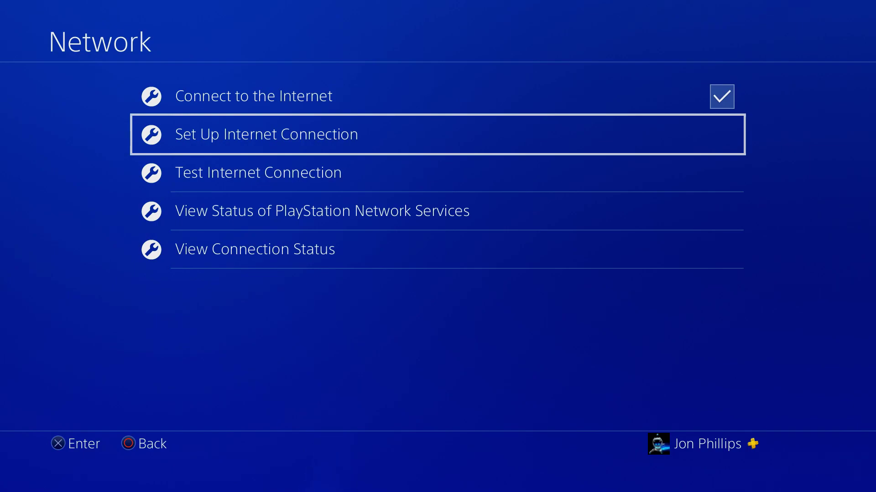
{"action": "key", "text": "Return"}
{"action": "key", "text": "Return"}
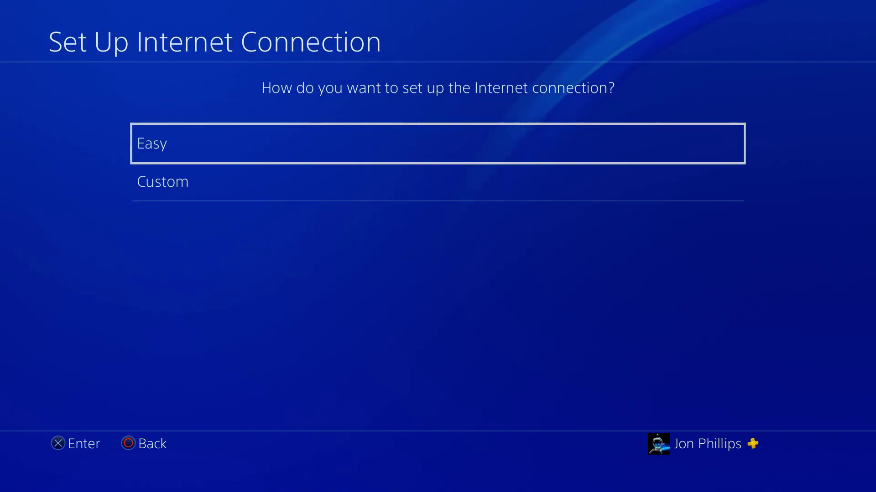
{"action": "key", "text": "Down"}
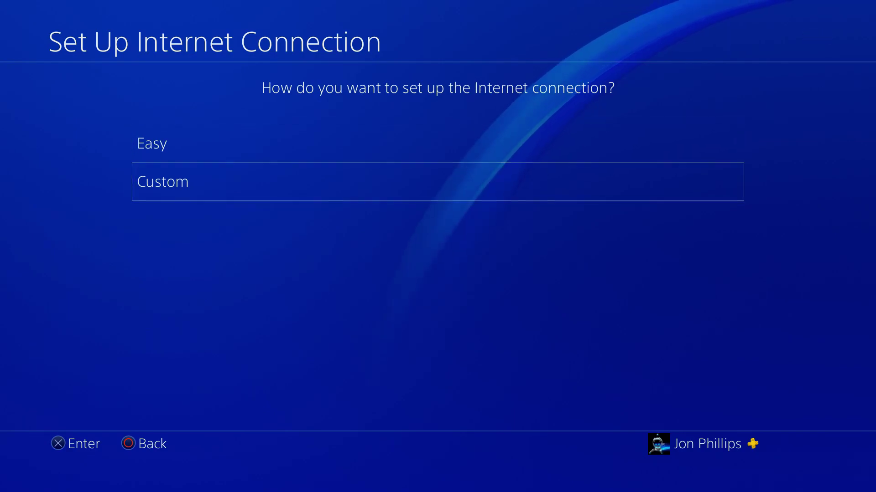
{"action": "key", "text": "Return"}
{"action": "key", "text": "Return"}
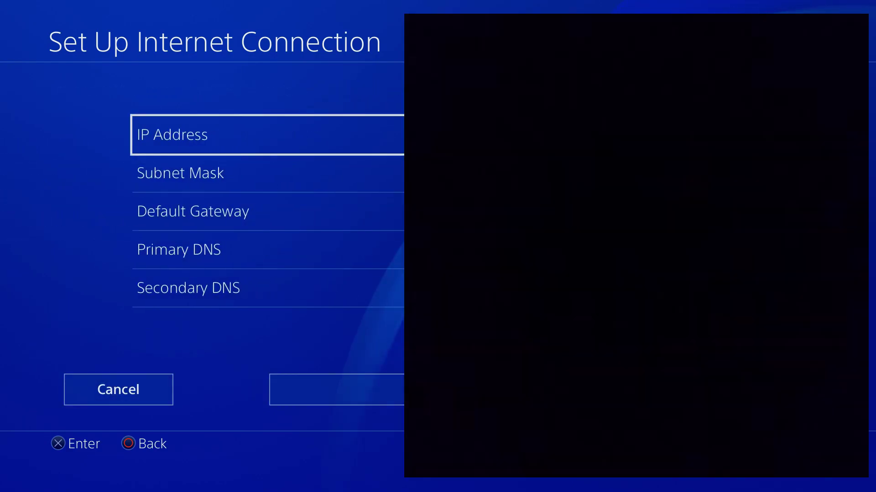
Locate the Primary DNS entry in the manual address settings and leave the internet connection setup for the game's title screen
{"action": "key", "text": "Down"}
{"action": "key", "text": "Down"}
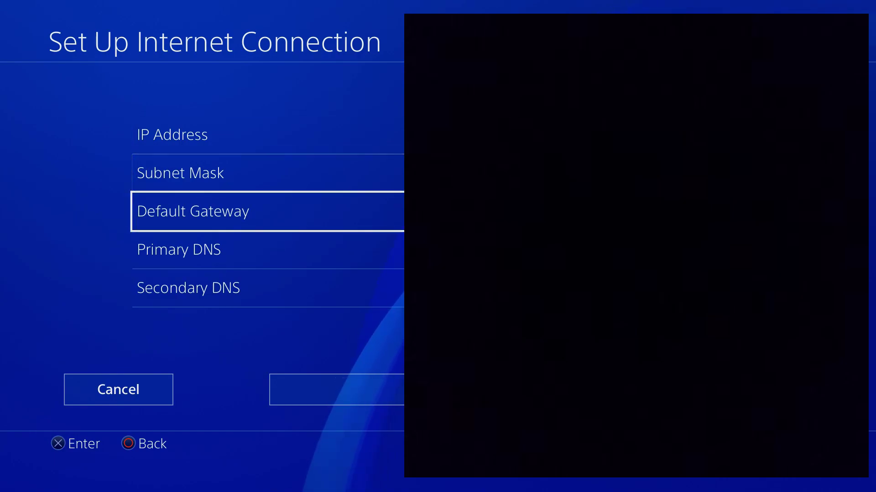
{"action": "key", "text": "Down"}
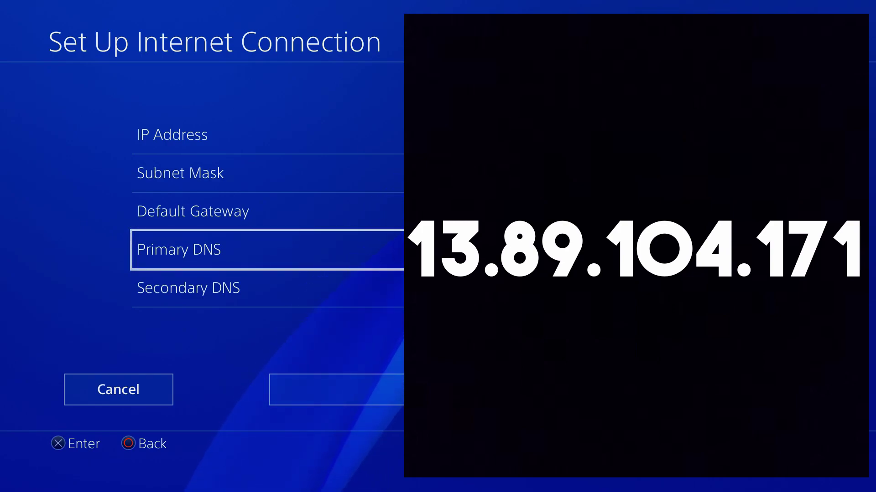
{"action": "key", "text": "Escape"}
{"action": "key", "text": "Escape"}
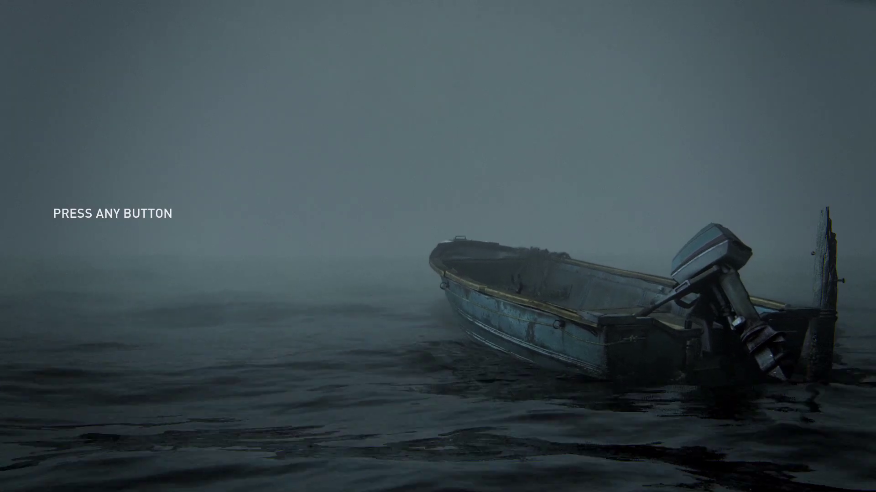
Start broadcasting the PlayStation gameplay on Twitch, keeping the existing title, quality and audio sharing settings
{"action": "key", "text": "F1"}
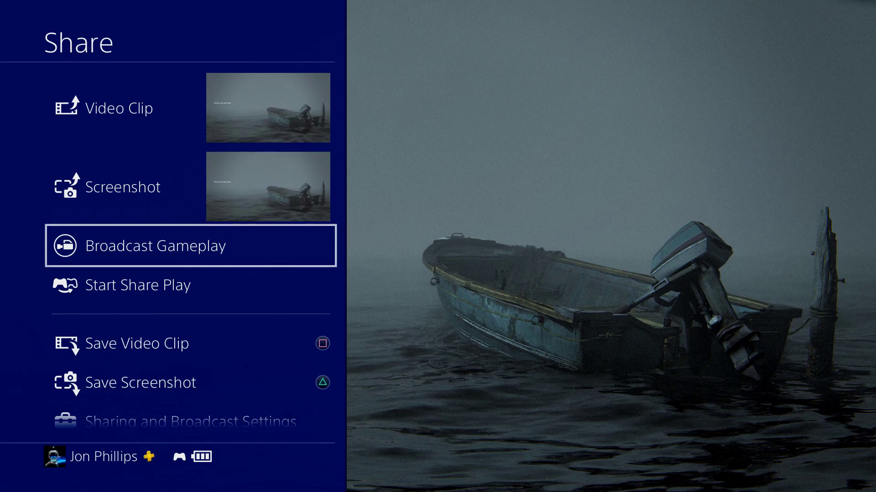
{"action": "key", "text": "Return"}
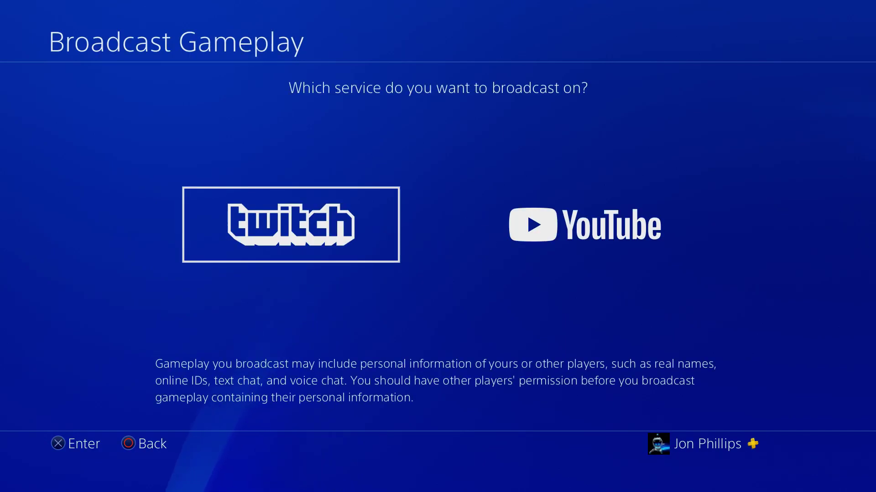
{"action": "key", "text": "Return"}
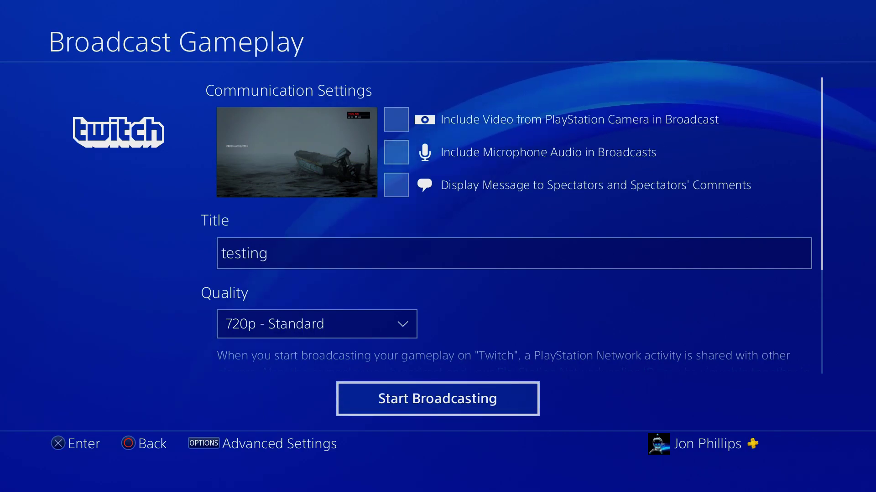
{"action": "key", "text": "Return"}
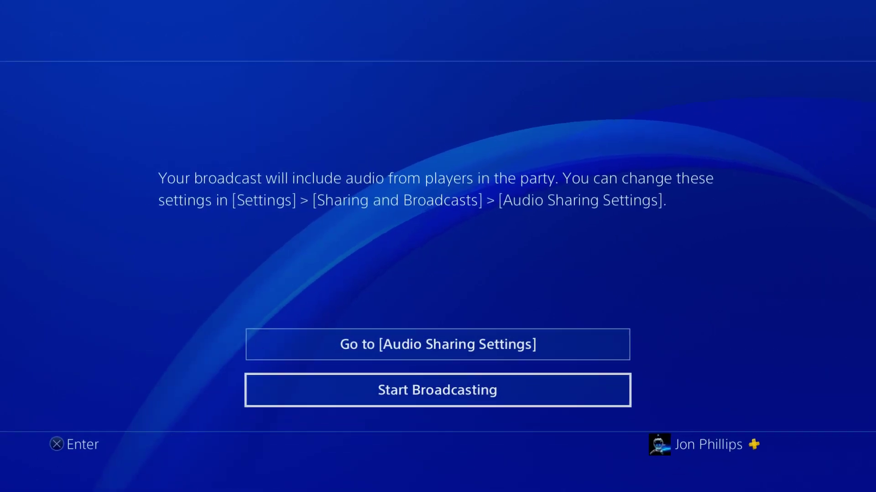
{"action": "key", "text": "Return"}
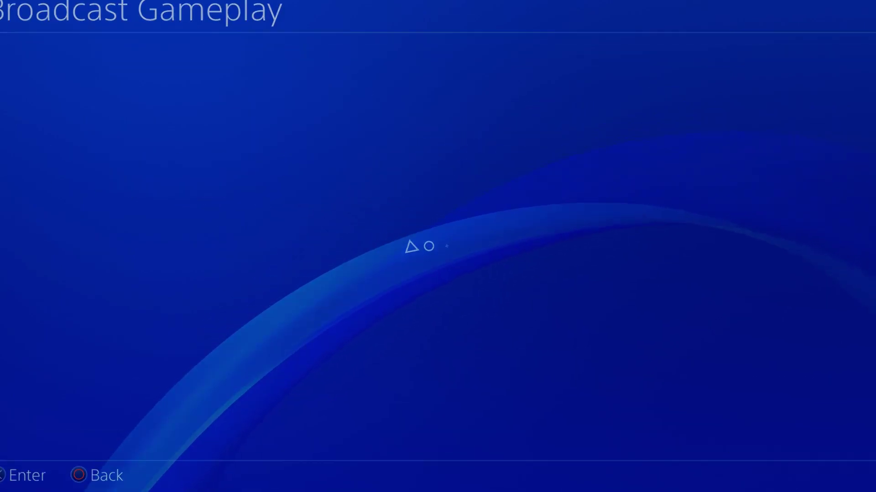